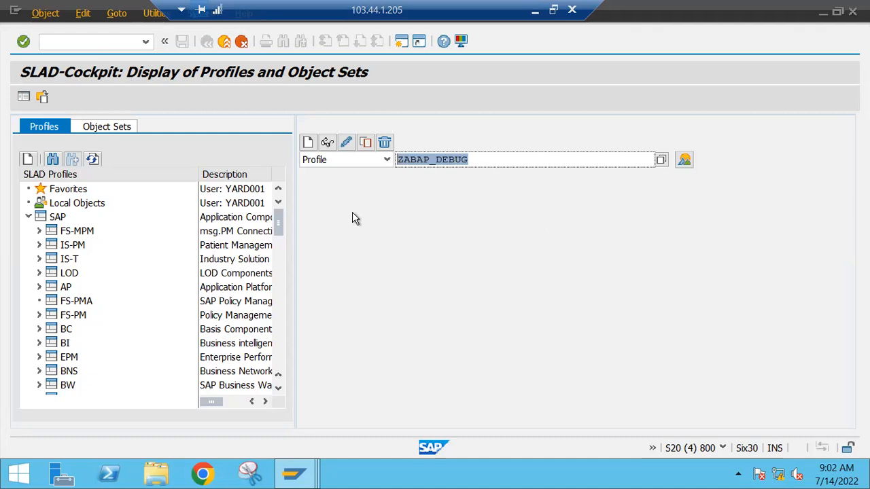
Step: Create the profile ZABAP_DEBUG with the description "ABAPD DEBUGGING TEST PROFILE"
{"action": "left_click", "coordinate": [308, 142]}
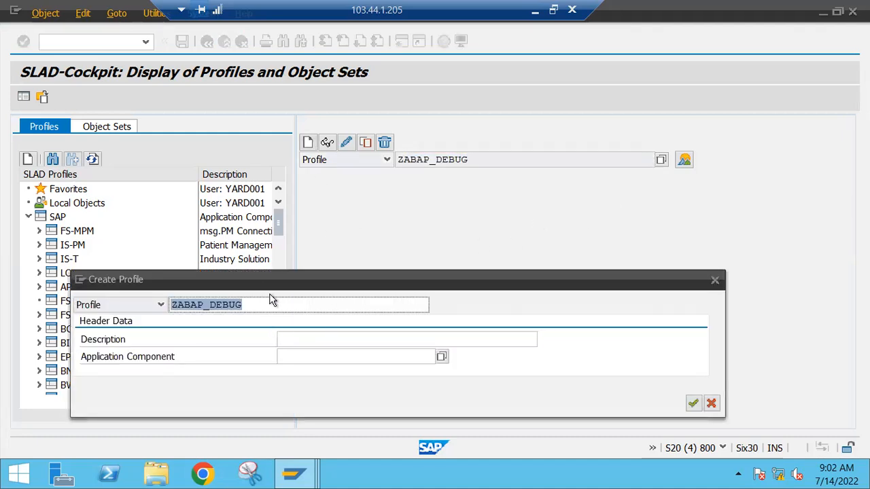
{"action": "left_click", "coordinate": [311, 340]}
{"action": "type", "text": "ABAPD DEBUGGING TEST PROFI"}
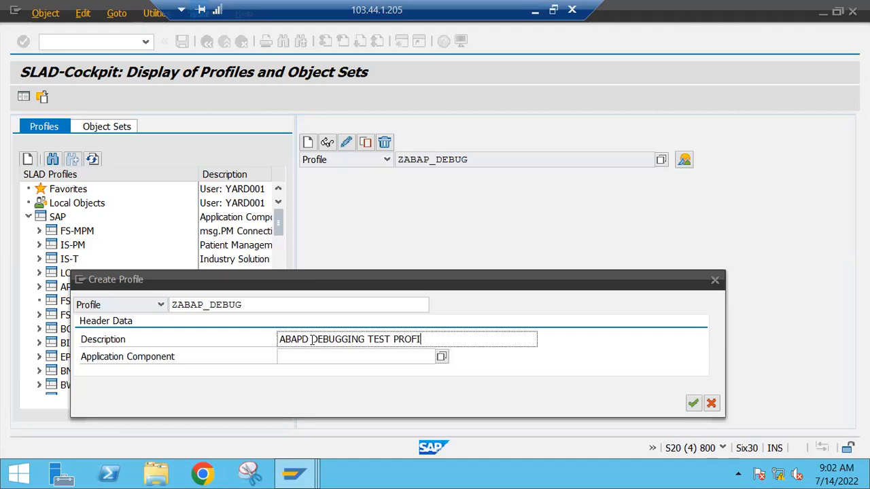
{"action": "type", "text": "LE"}
{"action": "key", "text": "Return"}
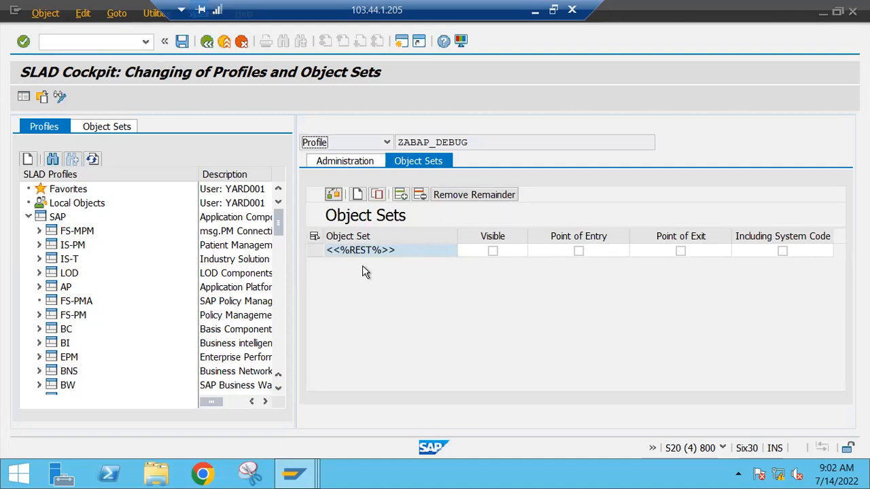
Step: Add an empty object set row to the profile and browse the list of available object sets
{"action": "left_click", "coordinate": [357, 194]}
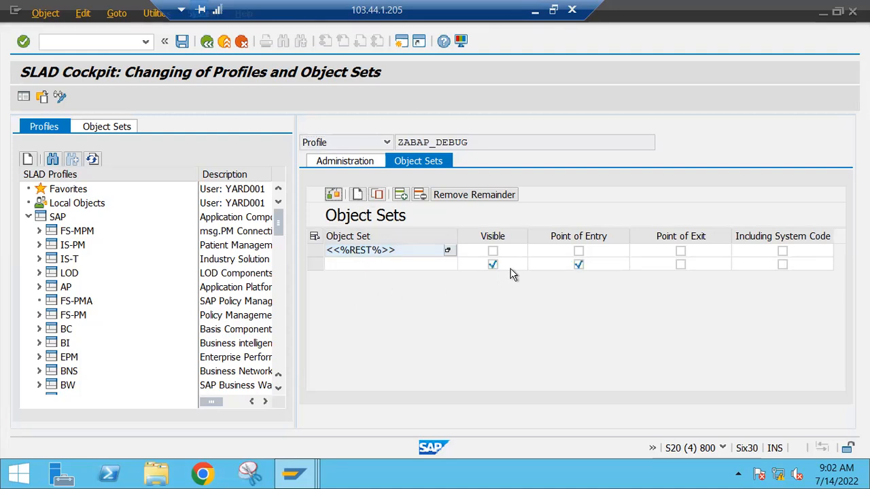
{"action": "left_click", "coordinate": [448, 250]}
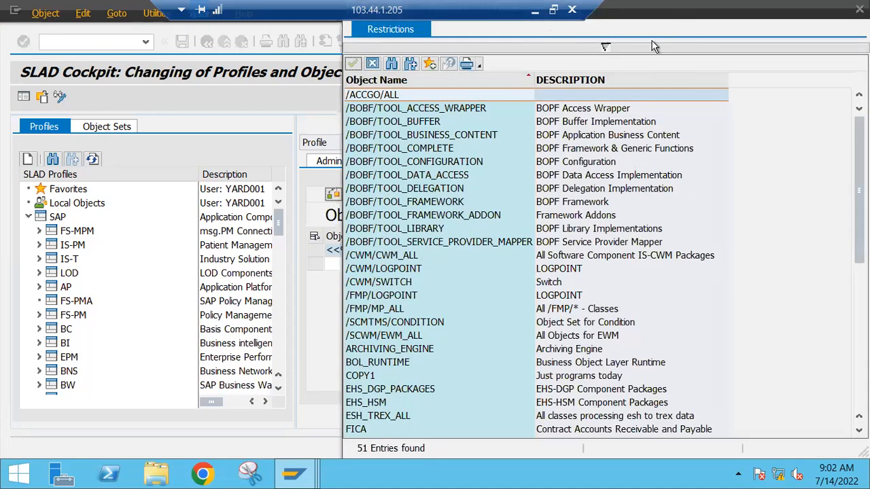
{"action": "scroll", "coordinate": [319, 275], "scroll_direction": "down", "scroll_amount": 8}
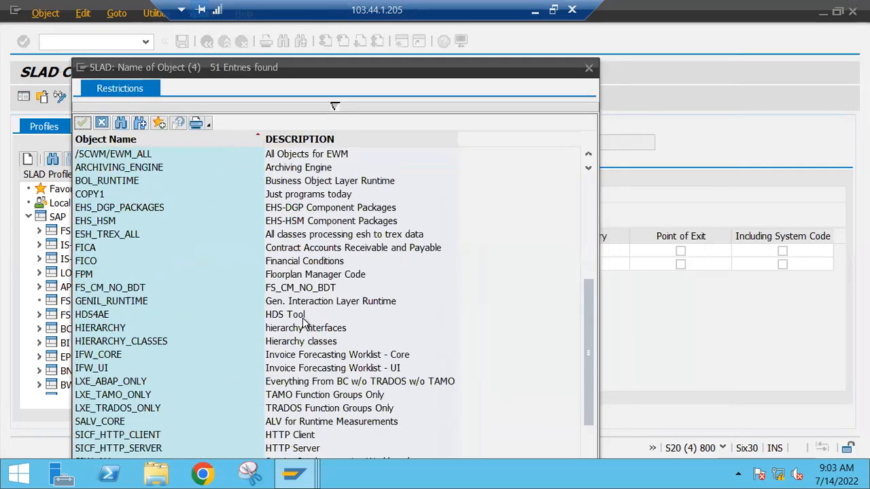
{"action": "scroll", "coordinate": [309, 326], "scroll_direction": "up", "scroll_amount": 4}
{"action": "left_click", "coordinate": [337, 109]}
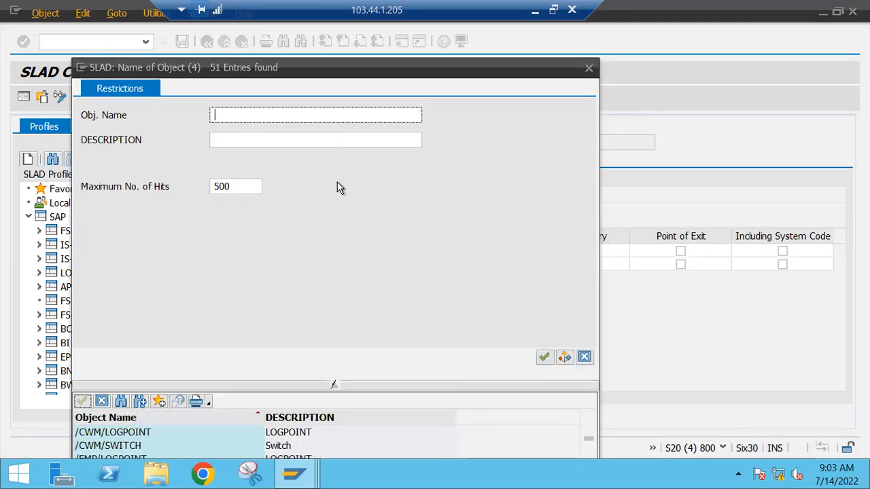
{"action": "left_click", "coordinate": [588, 70]}
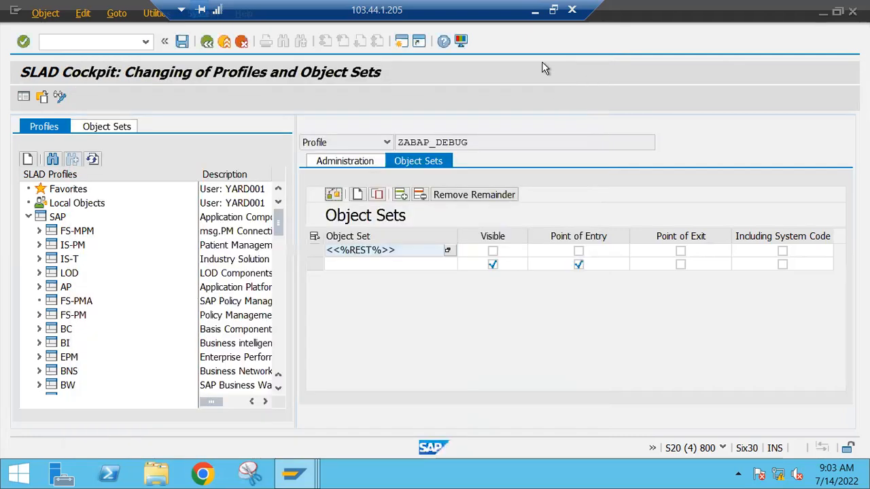
Step: Open transaction SCI in a new session and start a new Code Inspector object set named ZABAP_DEBUG
{"action": "left_click", "coordinate": [535, 14]}
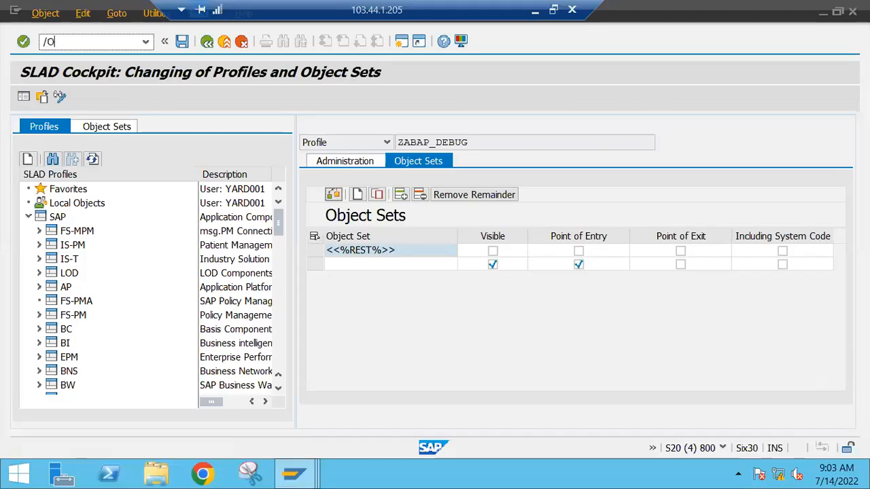
{"action": "type", "text": "SCI"}
{"action": "key", "text": "Return"}
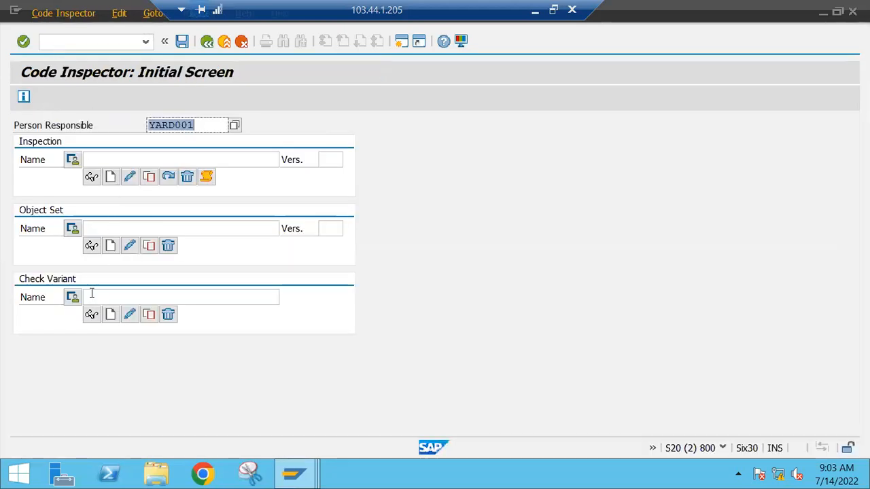
{"action": "left_click", "coordinate": [100, 229]}
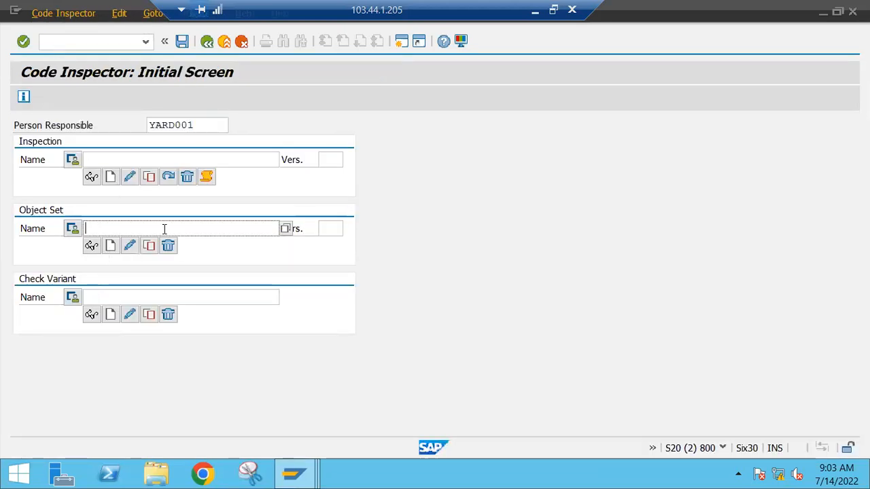
{"action": "type", "text": "ZABAP"}
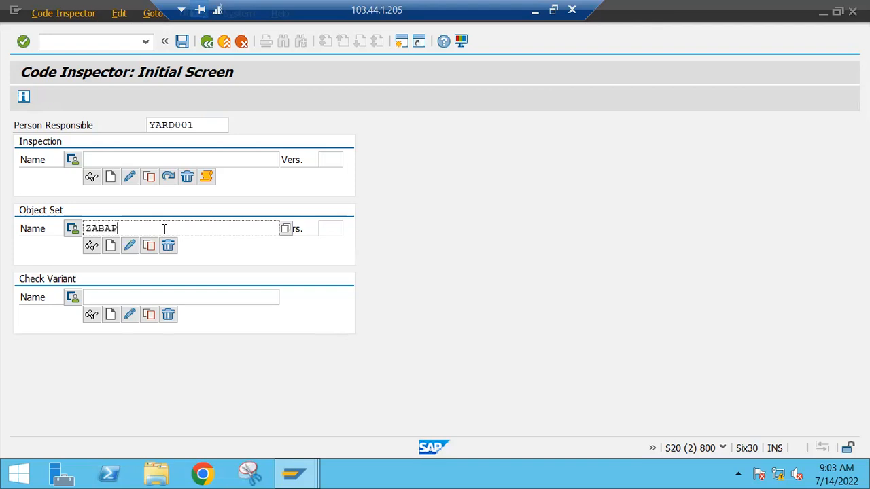
{"action": "type", "text": "_DEBUG"}
{"action": "left_click", "coordinate": [111, 246]}
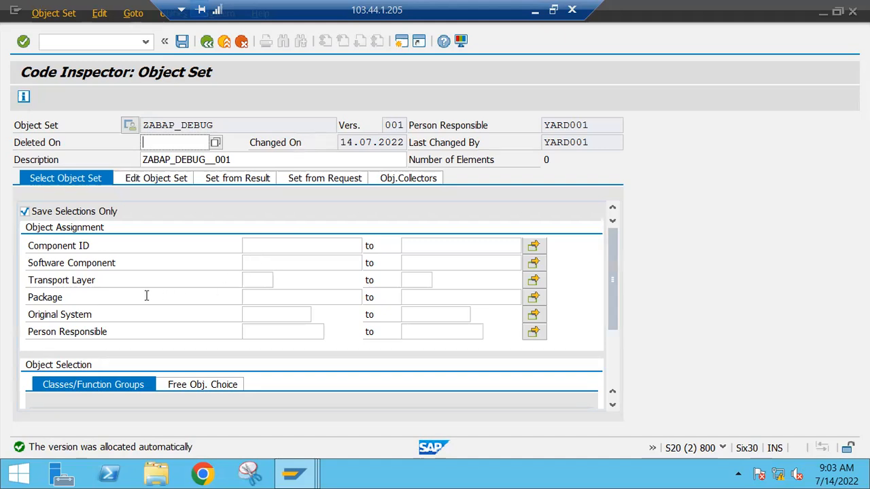
Step: Restrict the object set to the package $TMP and save it
{"action": "left_click", "coordinate": [79, 297]}
{"action": "left_click", "coordinate": [257, 299]}
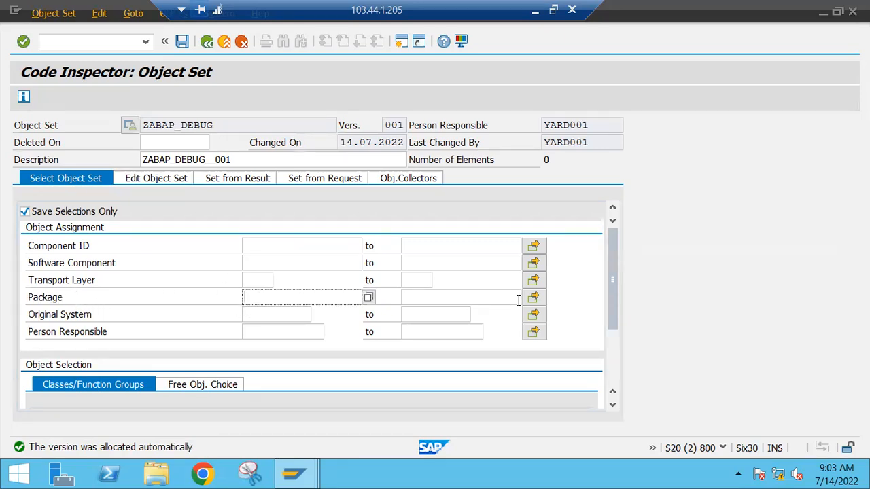
{"action": "left_click", "coordinate": [533, 298]}
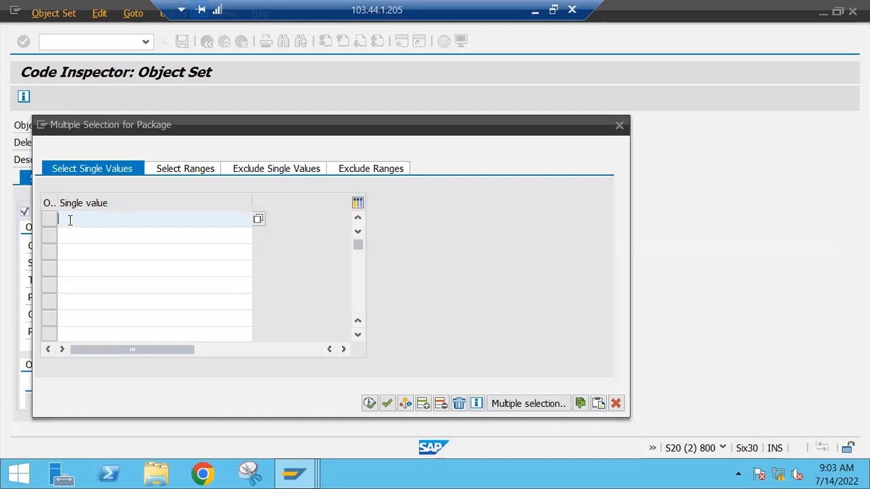
{"action": "type", "text": "y"}
{"action": "key", "text": "BackSpace"}
{"action": "key", "text": "BackSpace"}
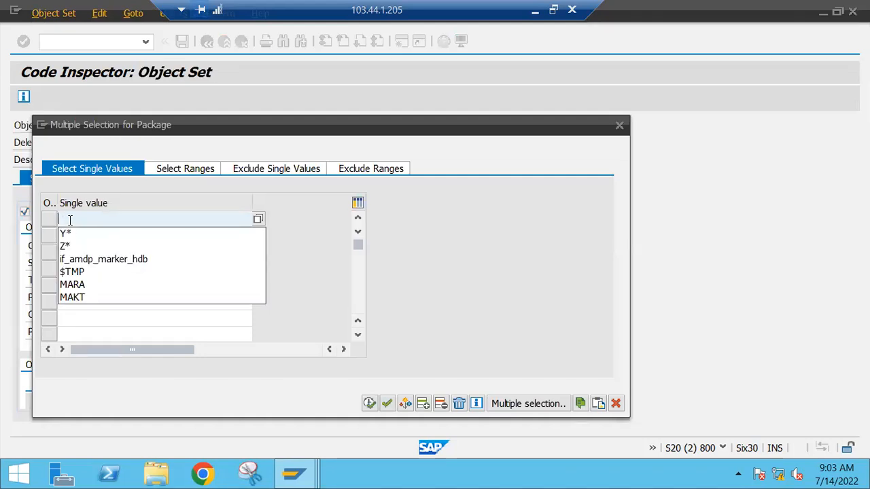
{"action": "left_click", "coordinate": [76, 271]}
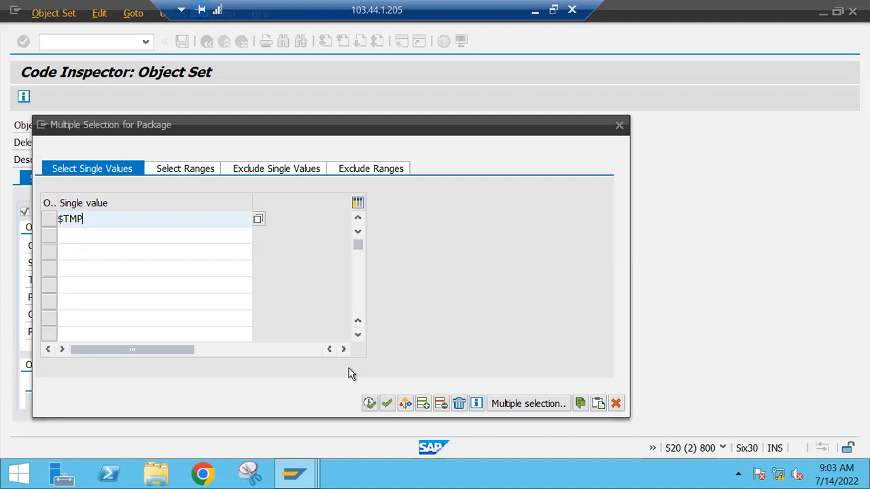
{"action": "key", "text": "F8"}
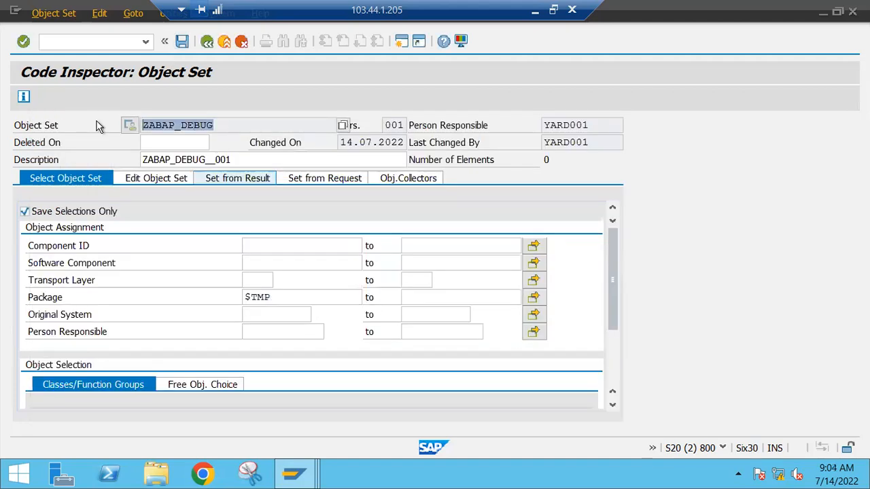
{"action": "left_click", "coordinate": [182, 42]}
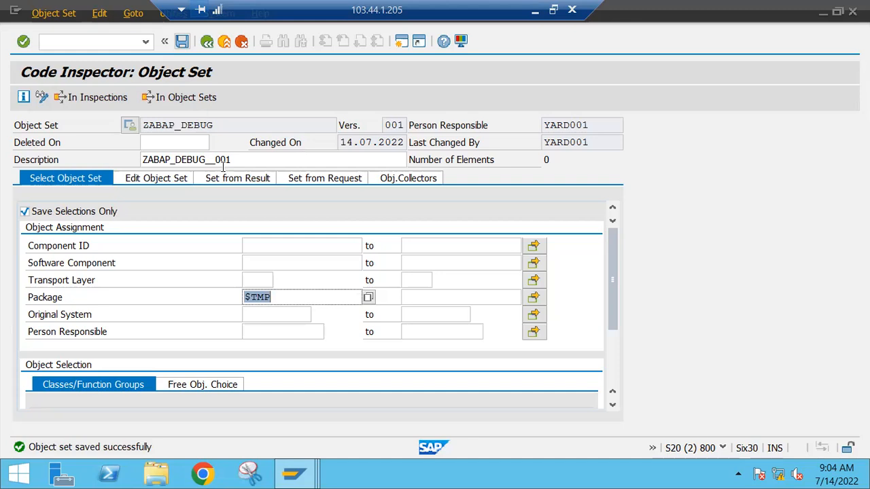
Step: Try to assign the object set ZABAP_DEBUG to the profile's empty row in the SLAD cockpit and save the profile
{"action": "key", "text": "F3"}
{"action": "left_click", "coordinate": [365, 265]}
{"action": "type", "text": "ZABAP_DEBUG"}
{"action": "left_click", "coordinate": [182, 42]}
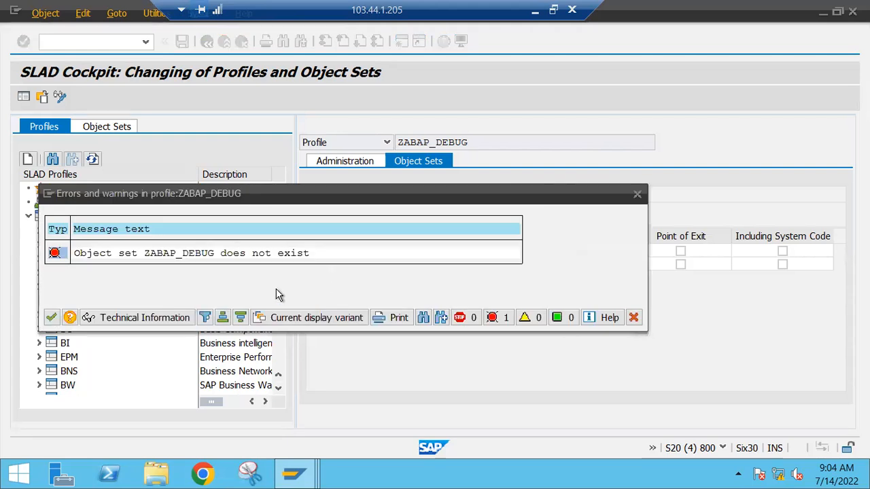
Step: Switch between the open SAP sessions to check the saved ZABAP_DEBUG object set in Code Inspector
{"action": "key", "text": "alt+Tab"}
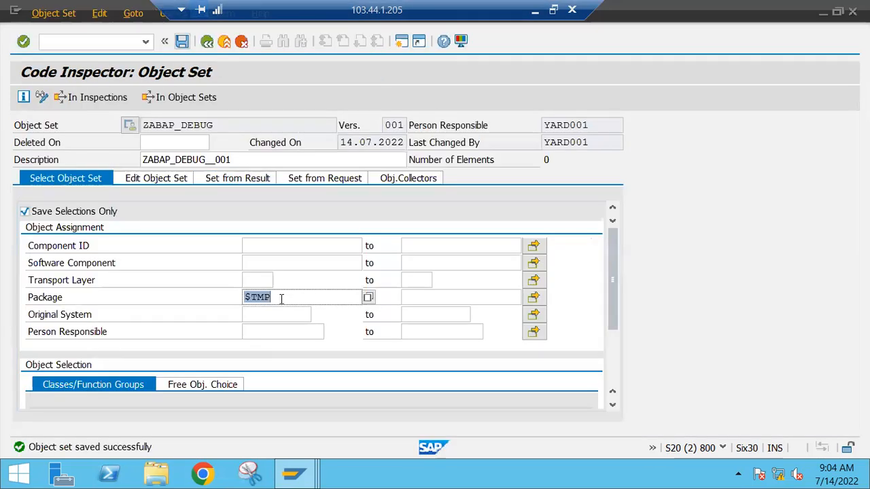
{"action": "key", "text": "alt+Tab"}
{"action": "key", "text": "alt+Tab"}
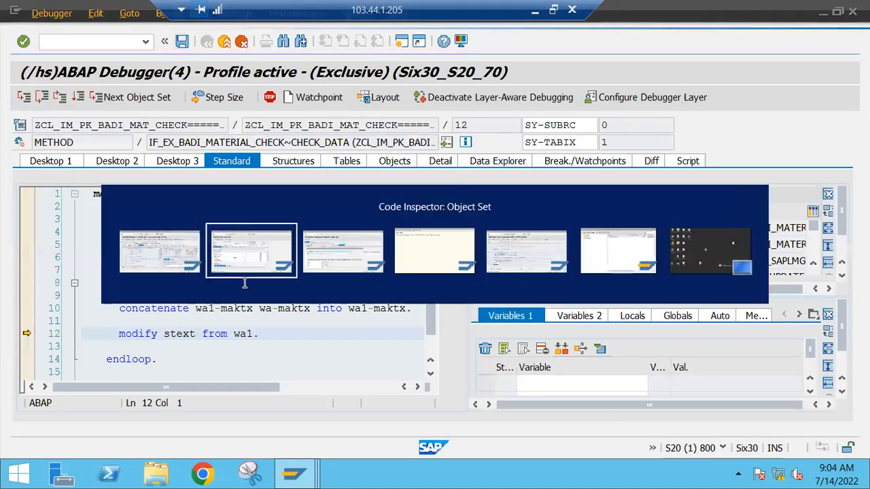
{"action": "key", "text": "alt+Tab"}
{"action": "key", "text": "alt+Tab"}
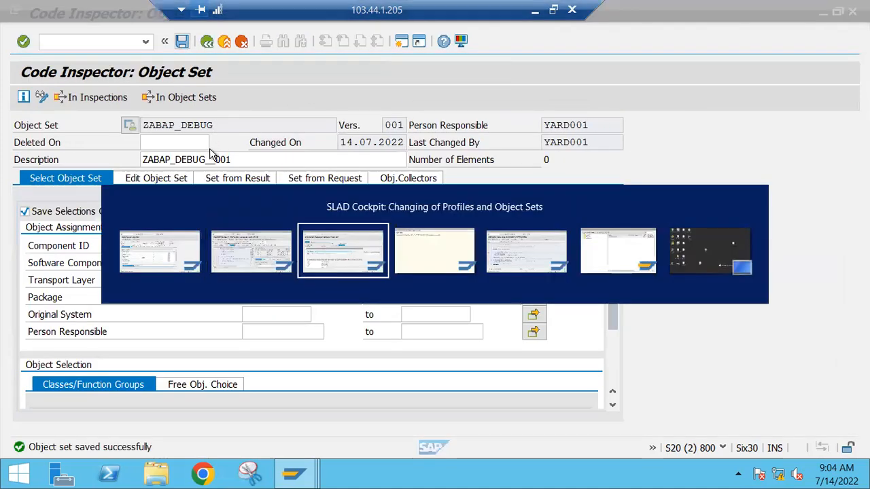
Step: Return to the SLAD cockpit, close the profile's error list and leave the profile without saving
{"action": "left_click", "coordinate": [314, 197]}
{"action": "left_click", "coordinate": [633, 319]}
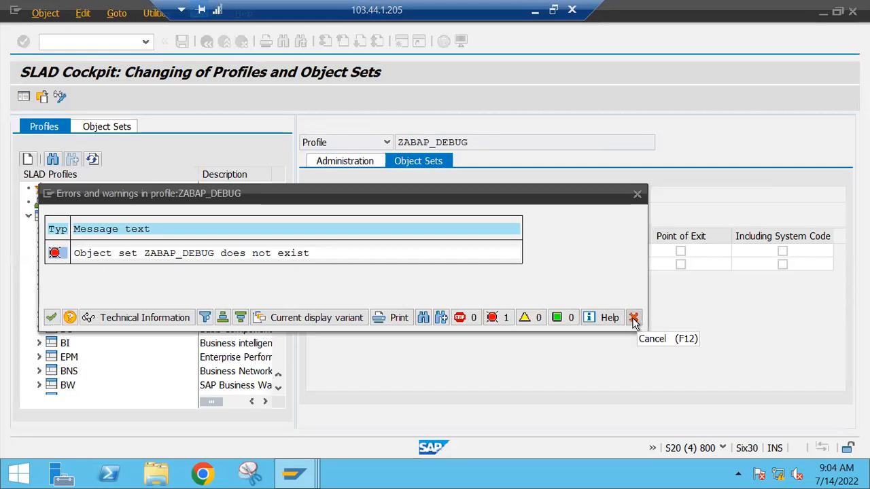
{"action": "left_click", "coordinate": [633, 319]}
{"action": "left_click", "coordinate": [507, 368]}
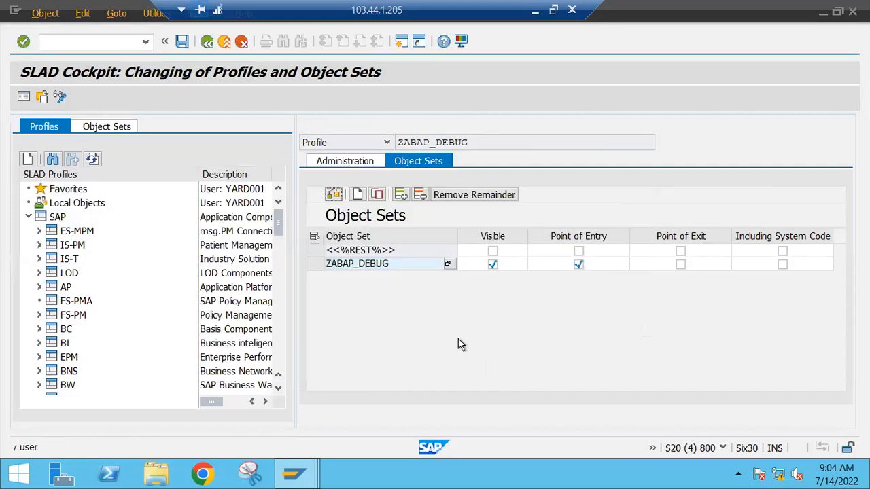
{"action": "left_click", "coordinate": [207, 42]}
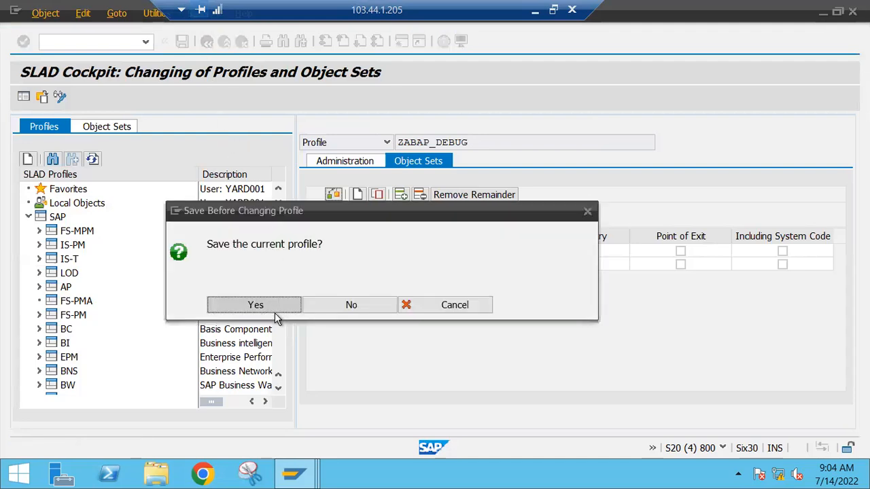
{"action": "left_click", "coordinate": [351, 306]}
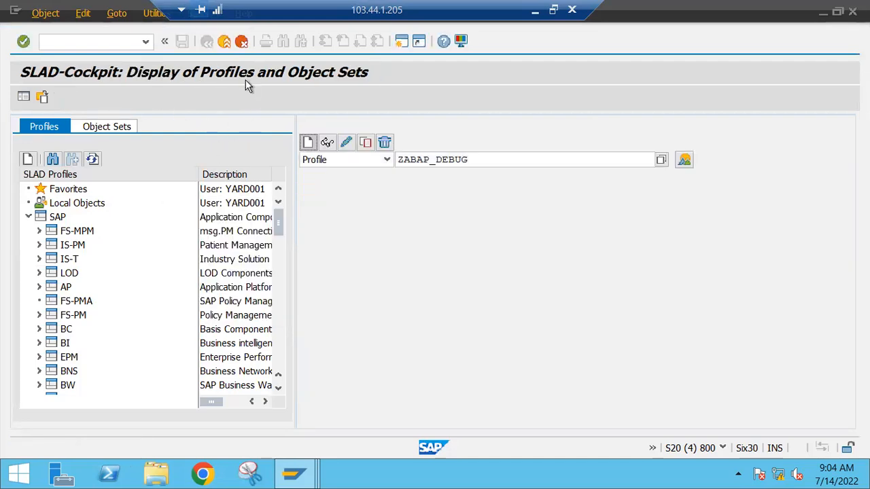
Step: Restart the SLAD cockpit and try to create a profile without specifying a name
{"action": "left_click", "coordinate": [224, 42]}
{"action": "type", "text": "sal"}
{"action": "key", "text": "Return"}
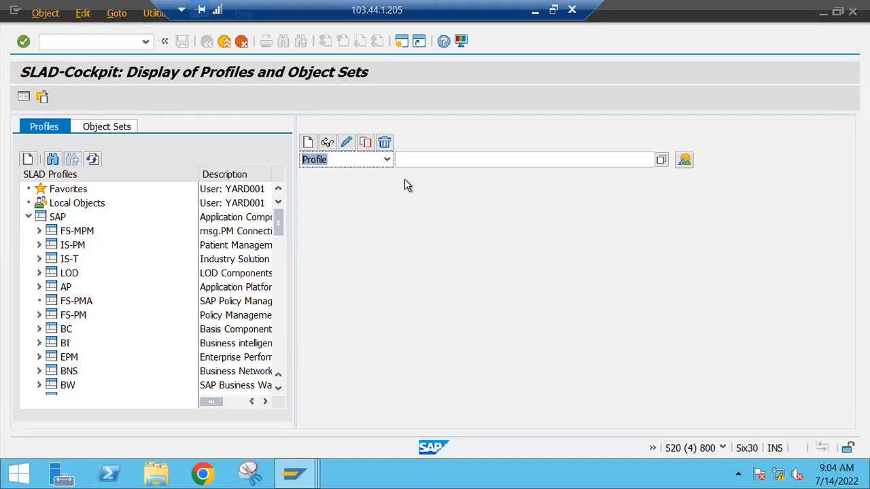
{"action": "left_click", "coordinate": [308, 143]}
{"action": "left_click", "coordinate": [307, 142]}
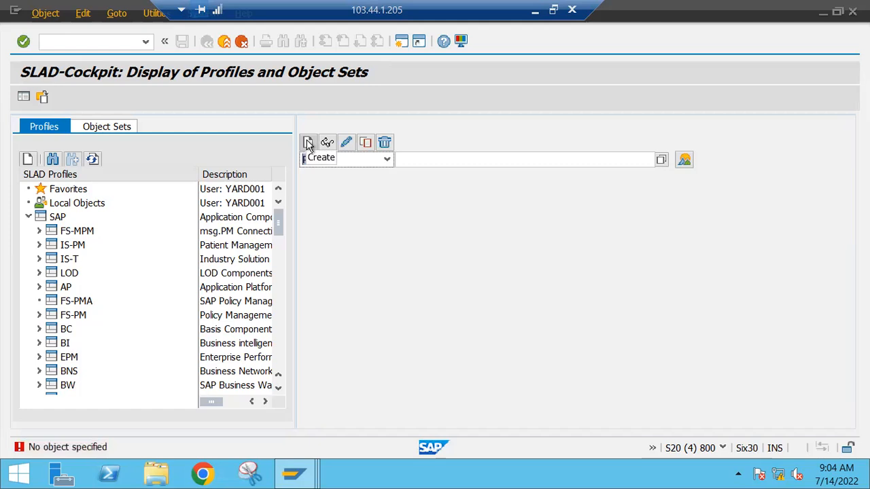
Step: Start creating an object set named ZABAP_DEBUG1 in the SLAD cockpit
{"action": "left_click", "coordinate": [448, 160]}
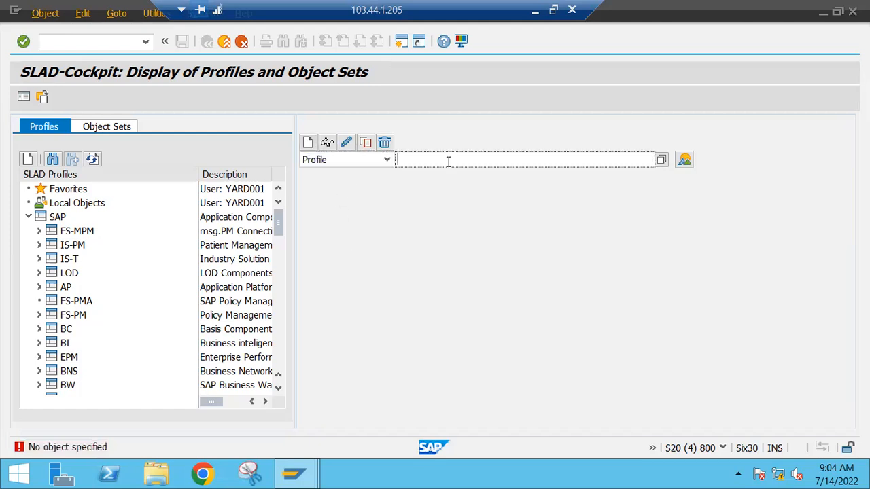
{"action": "left_click", "coordinate": [386, 160]}
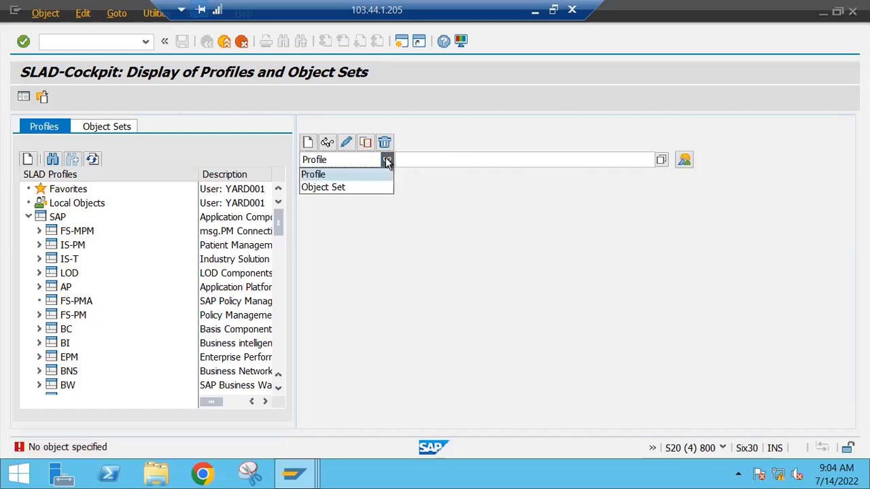
{"action": "left_click", "coordinate": [329, 189]}
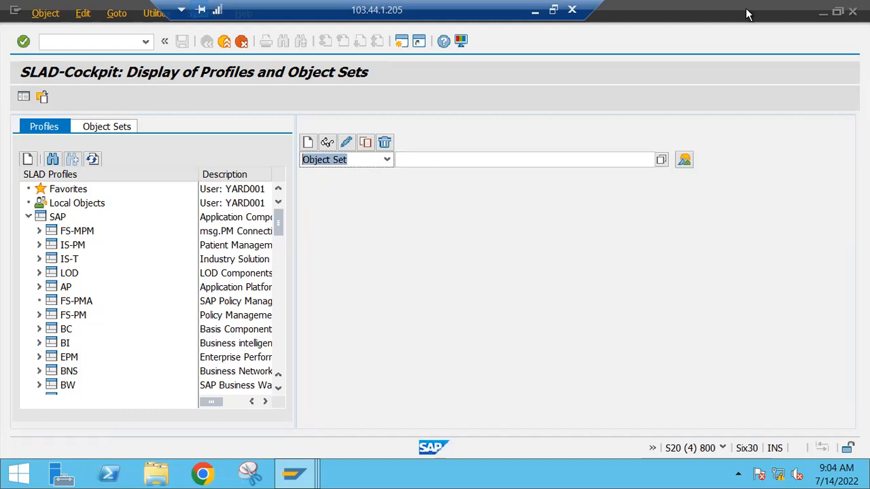
{"action": "left_click", "coordinate": [475, 160]}
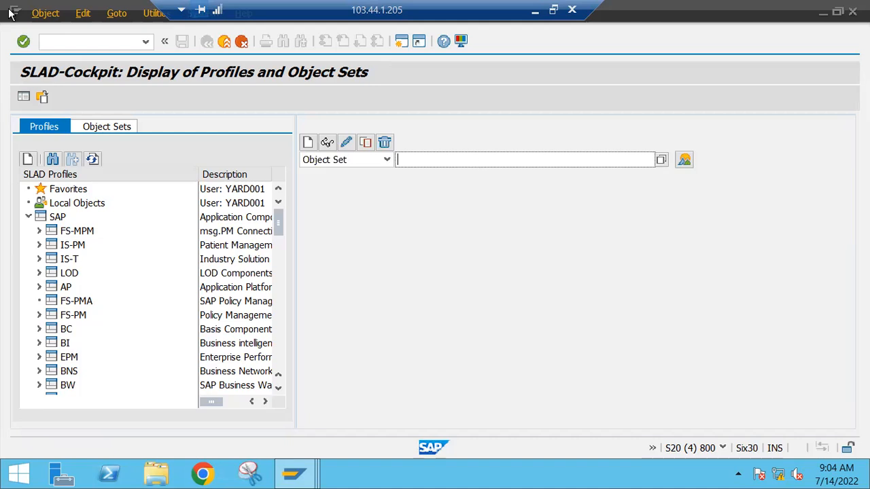
{"action": "type", "text": "ZABA"}
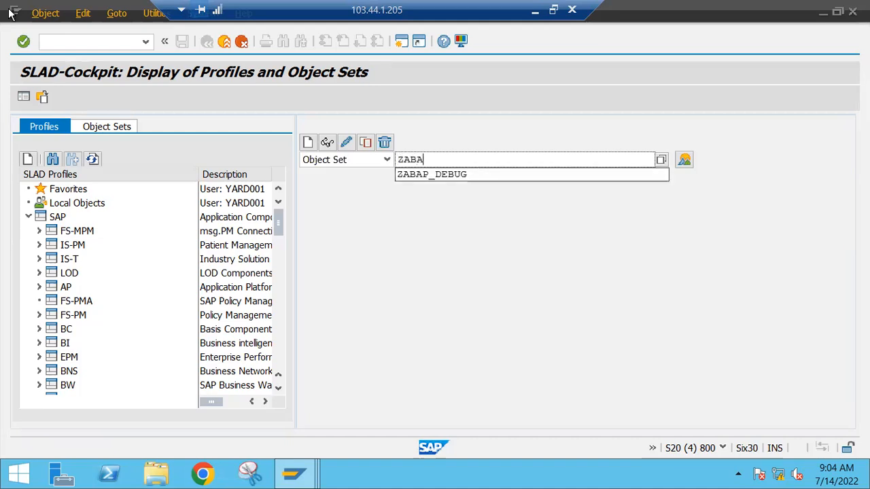
{"action": "key", "text": "Down"}
{"action": "type", "text": "A"}
{"action": "key", "text": "Return"}
{"action": "type", "text": "1"}
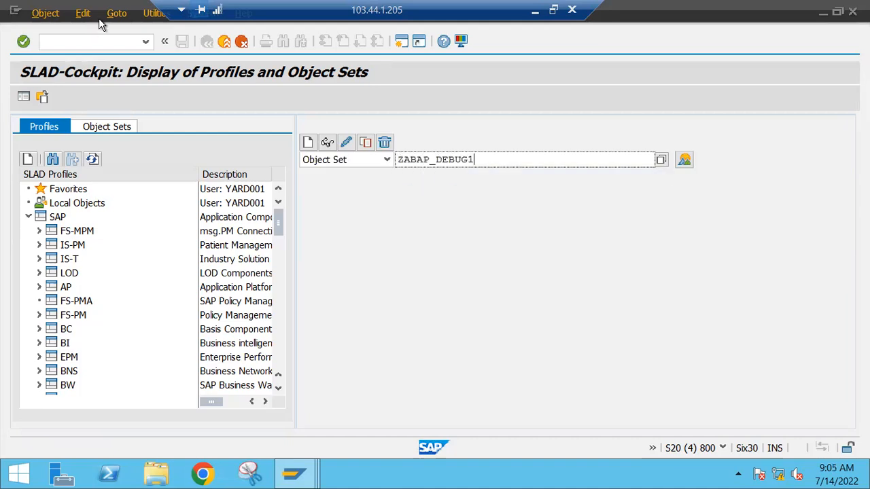
{"action": "key", "text": "shift+Tab"}
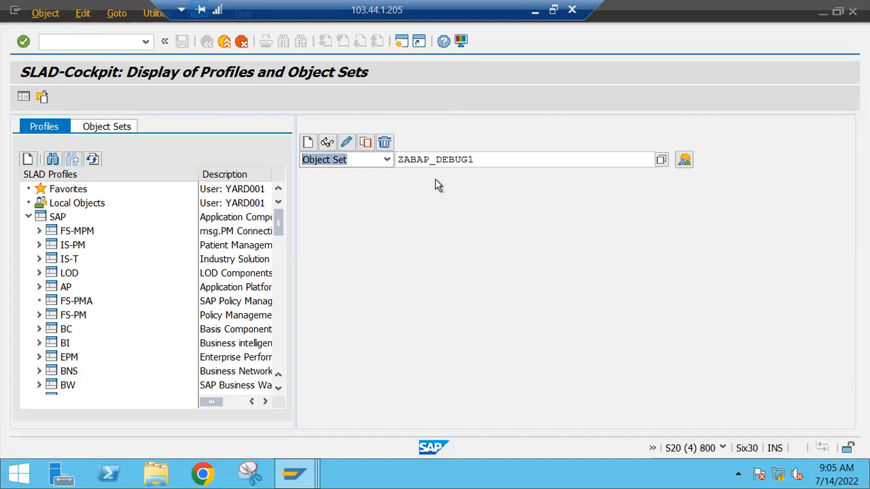
{"action": "left_click", "coordinate": [308, 143]}
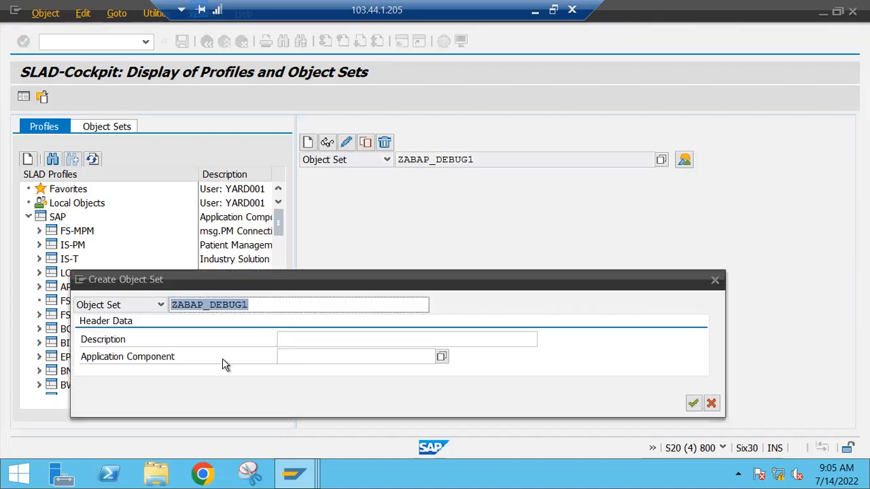
Step: Give the object set ZABAP_DEBUG1 the description TEST and confirm its creation
{"action": "left_click_drag", "start_coordinate": [373, 277], "coordinate": [403, 152]}
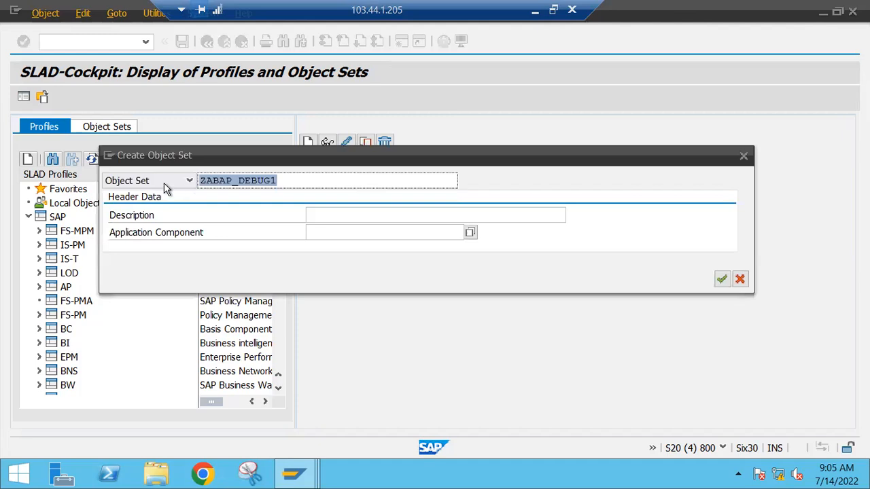
{"action": "left_click", "coordinate": [302, 181]}
{"action": "left_click", "coordinate": [355, 215]}
{"action": "type", "text": "TEST"}
{"action": "left_click", "coordinate": [722, 280]}
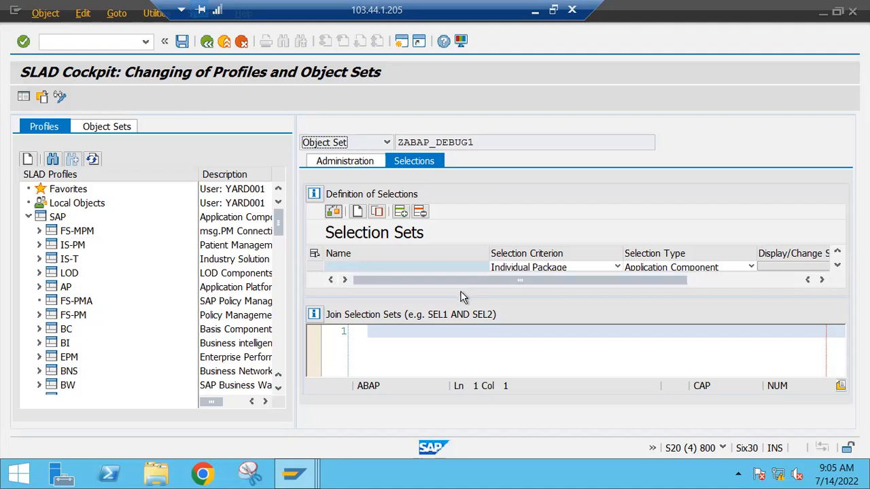
Step: Inspect the package selection by application component for the empty selection row, and leave the object set without saving
{"action": "left_click_drag", "start_coordinate": [463, 334], "coordinate": [468, 369]}
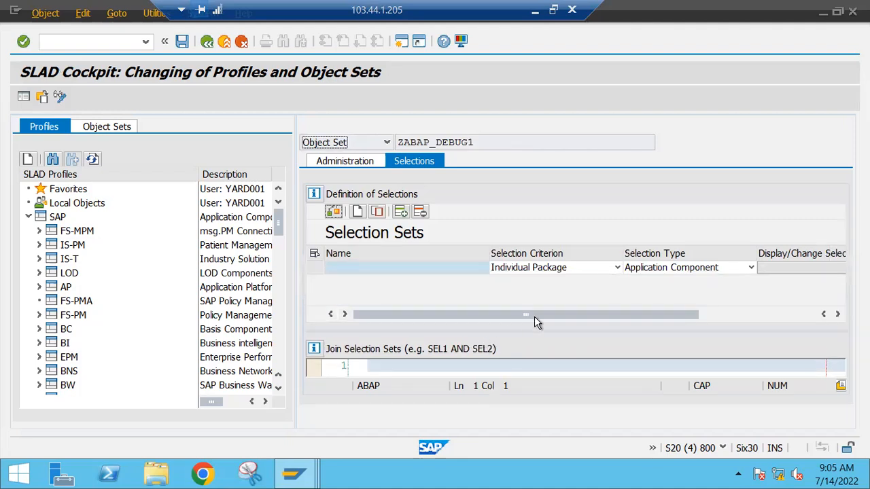
{"action": "left_click_drag", "start_coordinate": [608, 318], "coordinate": [508, 311]}
{"action": "left_click", "coordinate": [467, 267]}
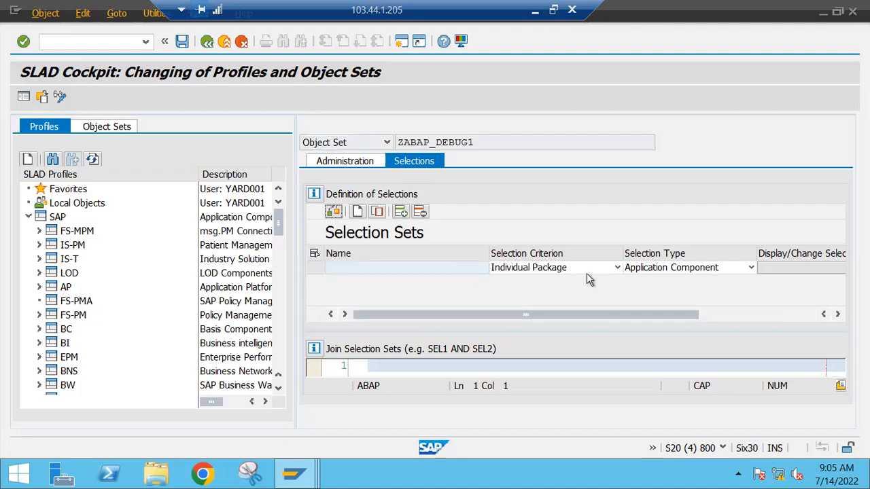
{"action": "left_click_drag", "start_coordinate": [687, 314], "coordinate": [802, 314]}
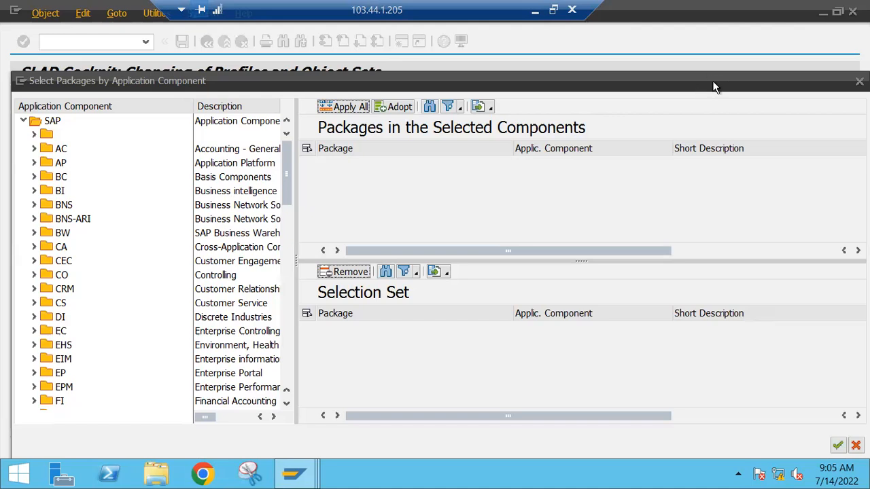
{"action": "left_click_drag", "start_coordinate": [714, 83], "coordinate": [432, 102]}
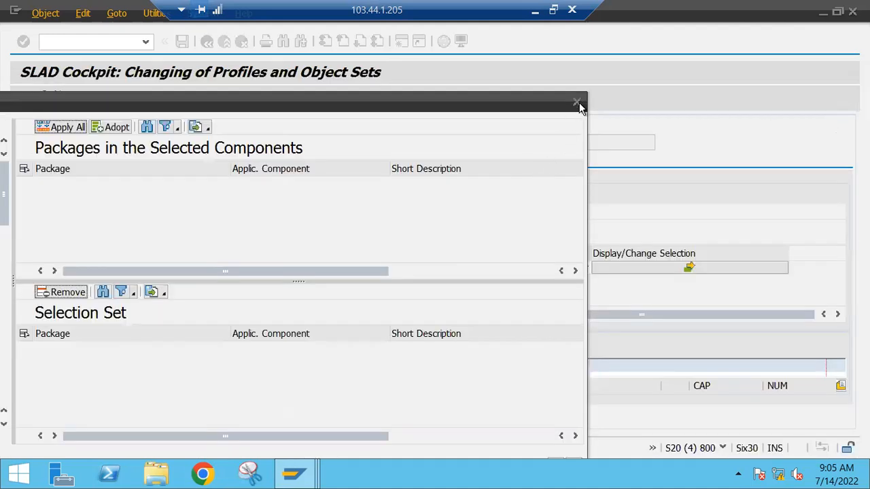
{"action": "left_click", "coordinate": [574, 458]}
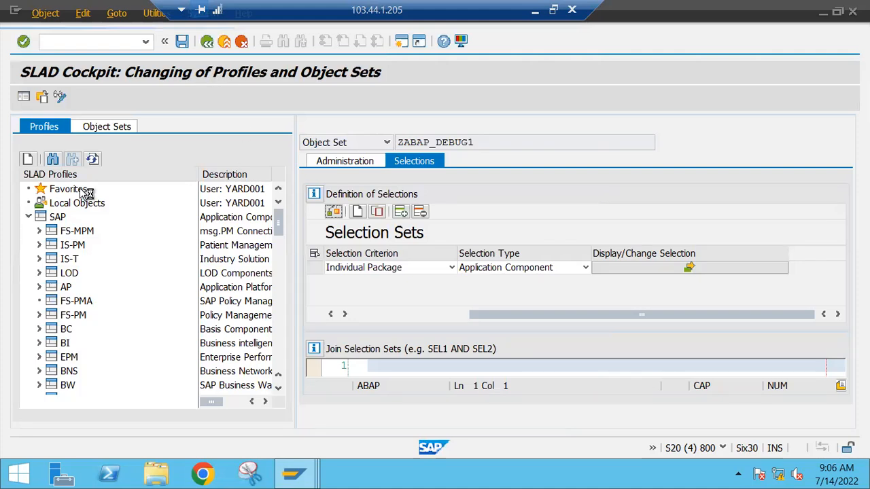
{"action": "left_click", "coordinate": [39, 134]}
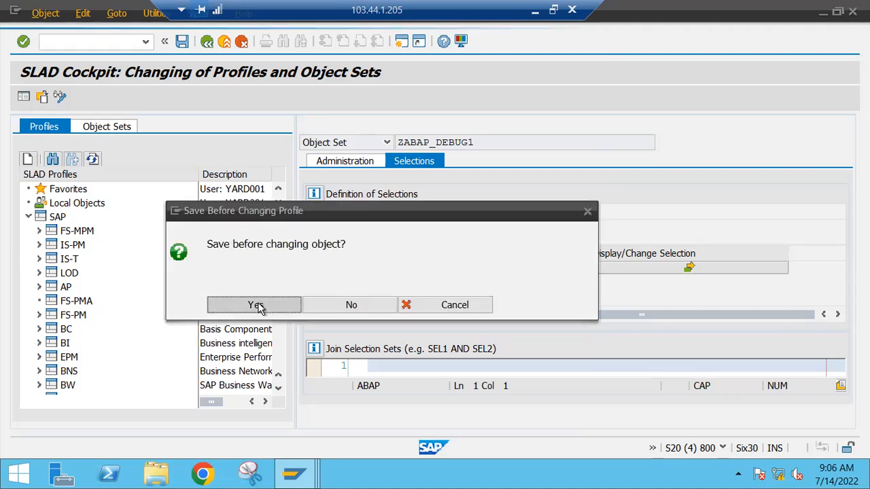
{"action": "left_click", "coordinate": [368, 311]}
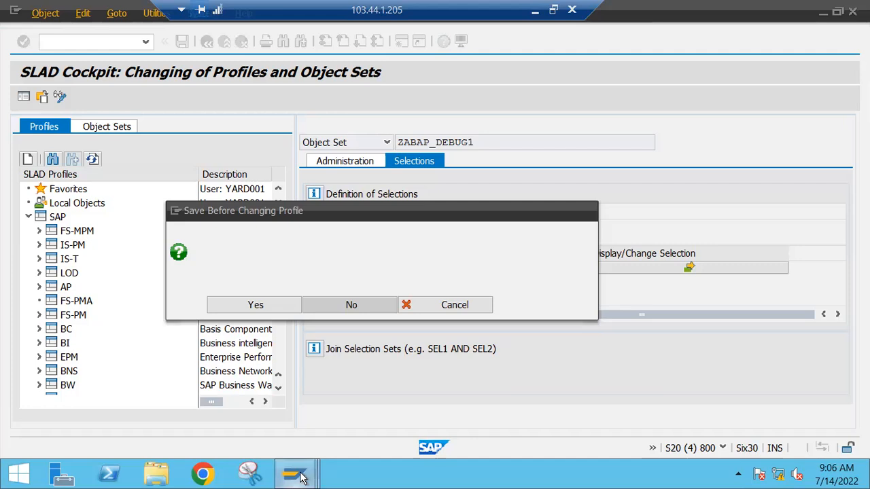
Step: Look at the include MV45AO0I_INITIALISIEREN in the ABAP Editor session, and exit Code Inspector to the SAP start screen
{"action": "mouse_move", "coordinate": [293, 474]}
{"action": "left_click", "coordinate": [231, 406]}
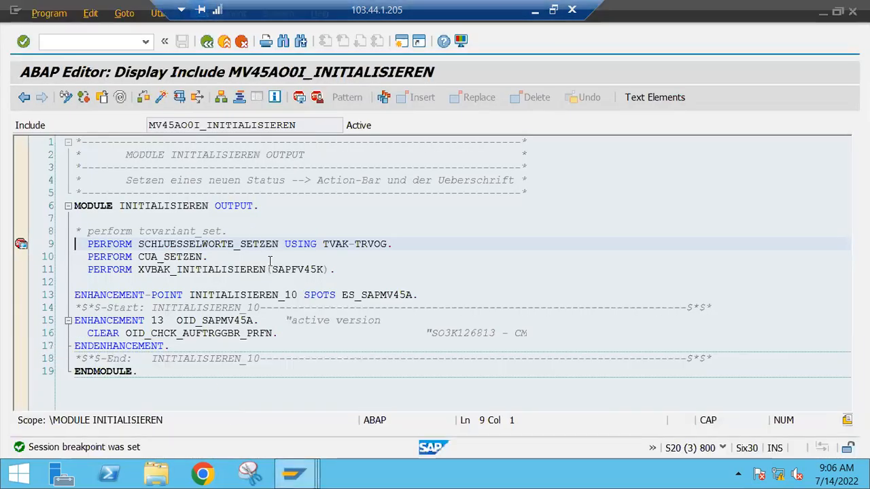
{"action": "left_click", "coordinate": [272, 262]}
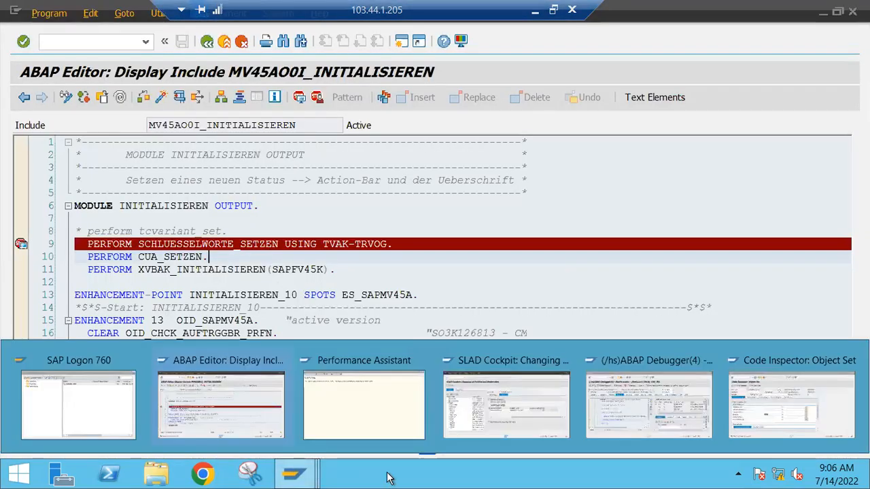
{"action": "left_click", "coordinate": [768, 399]}
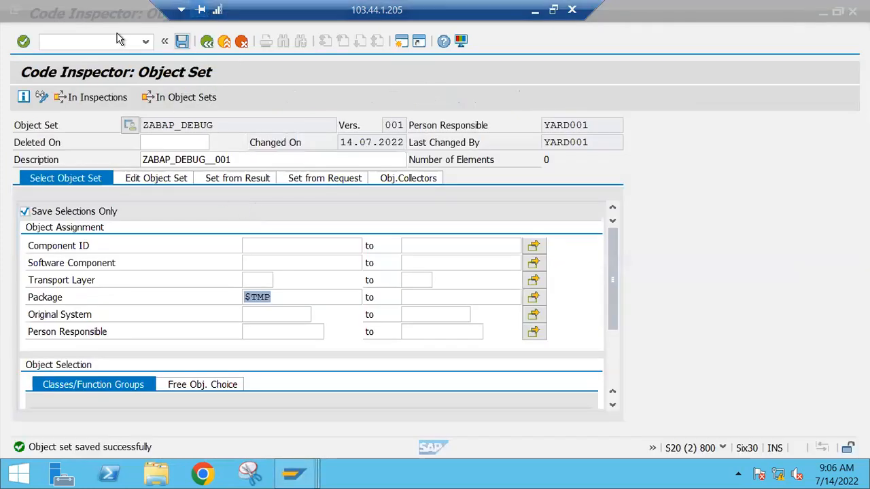
{"action": "left_click", "coordinate": [209, 48]}
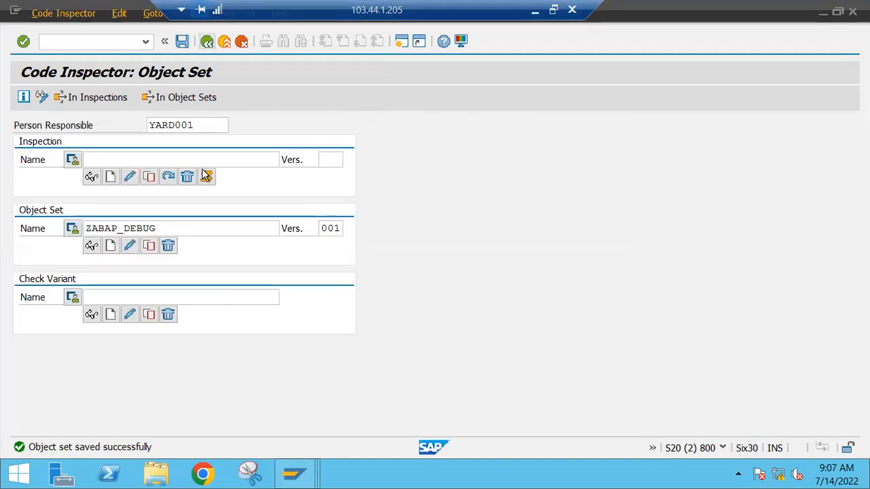
{"action": "left_click", "coordinate": [207, 42]}
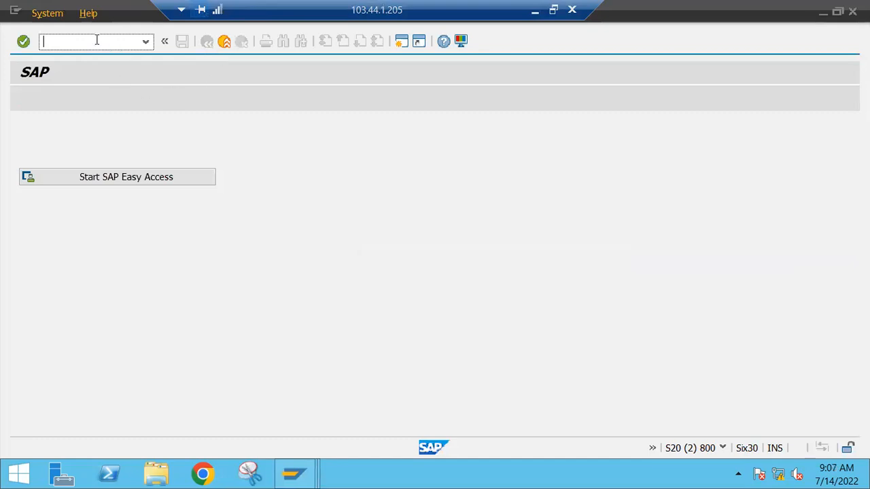
Step: Start transaction MM02 and open material 121 in the Basic Data 1 view
{"action": "type", "text": "MM02"}
{"action": "key", "text": "Return"}
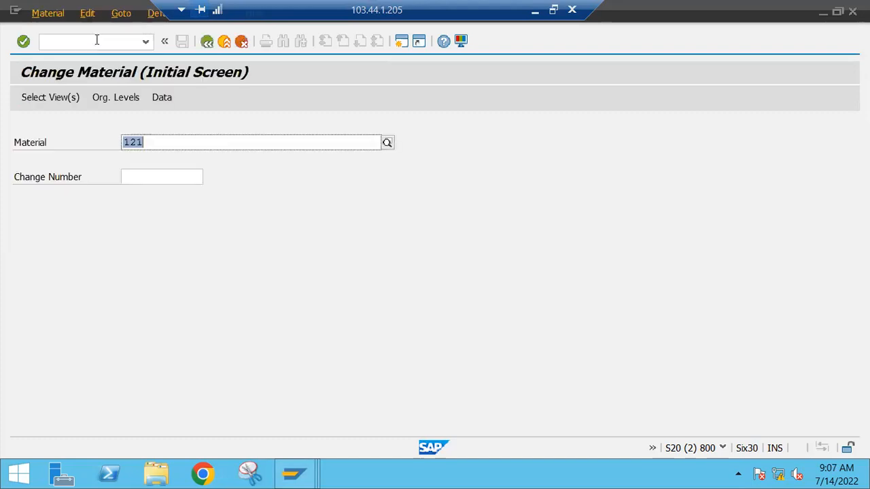
{"action": "key", "text": "Return"}
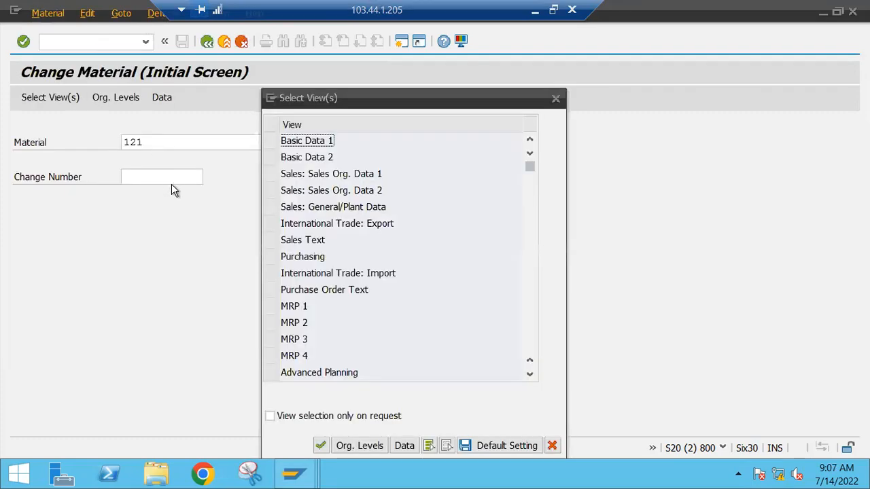
{"action": "left_click", "coordinate": [273, 148]}
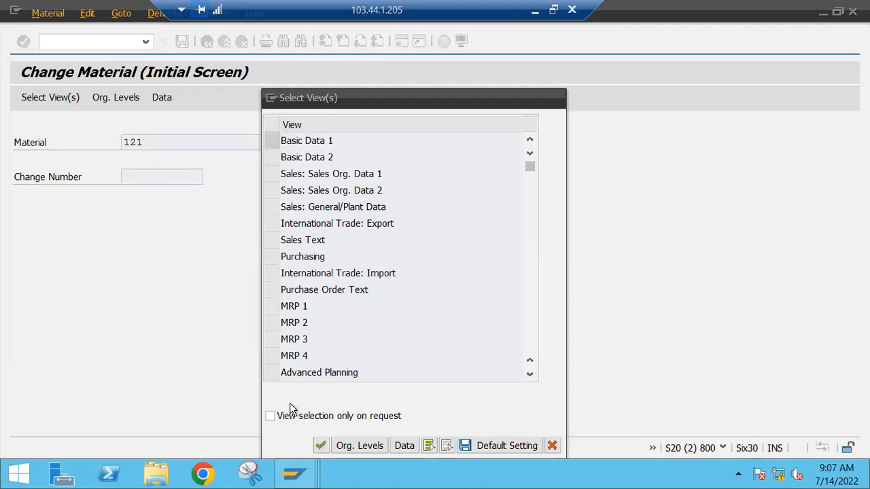
{"action": "left_click", "coordinate": [272, 142]}
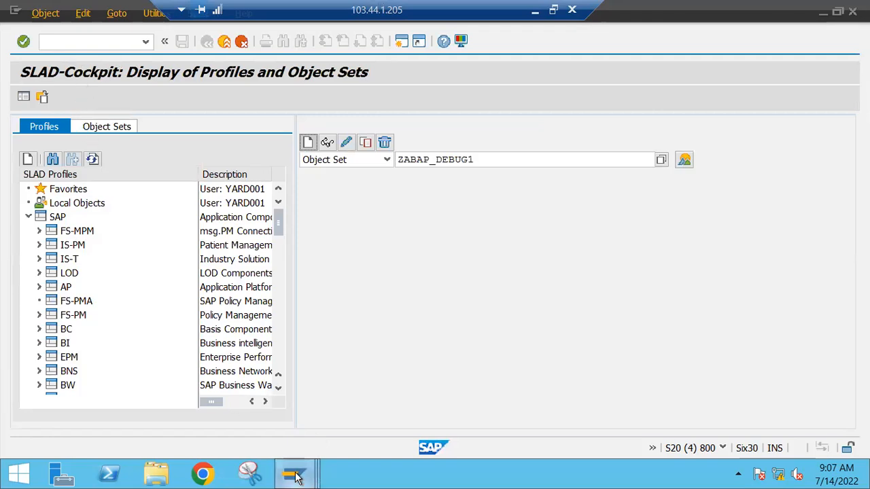
Step: Switch to the ABAP Editor session showing the include MV45AO0I_INITIALISIEREN and close it
{"action": "mouse_move", "coordinate": [299, 475]}
{"action": "left_click", "coordinate": [248, 396]}
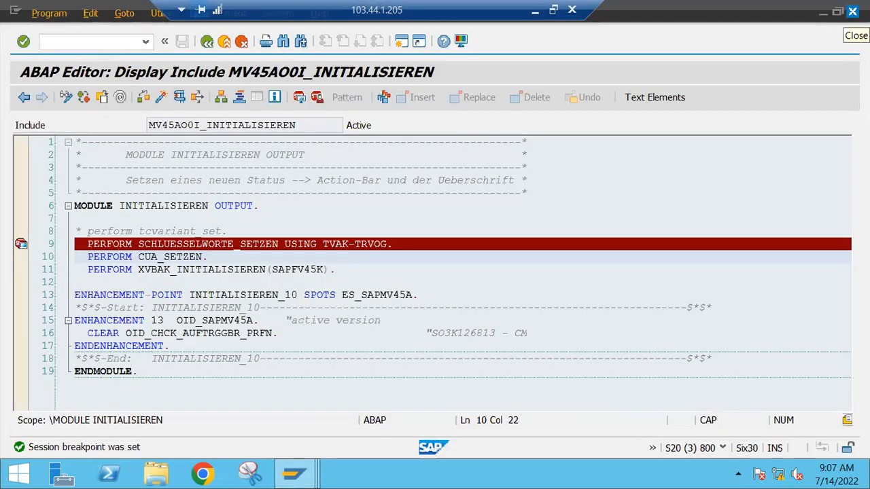
{"action": "left_click", "coordinate": [852, 11]}
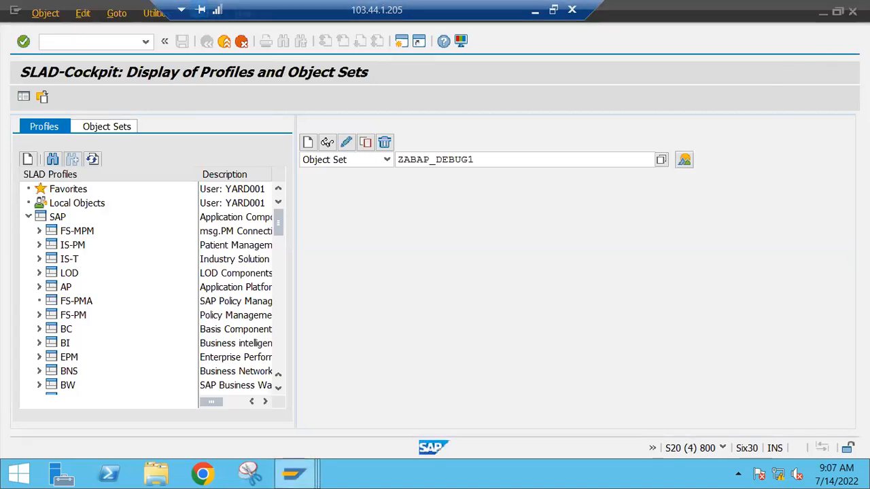
Step: Close the Change Material session, confirm the log-off, and open a fresh logon screen for S4HANA 1809
{"action": "mouse_move", "coordinate": [295, 474]}
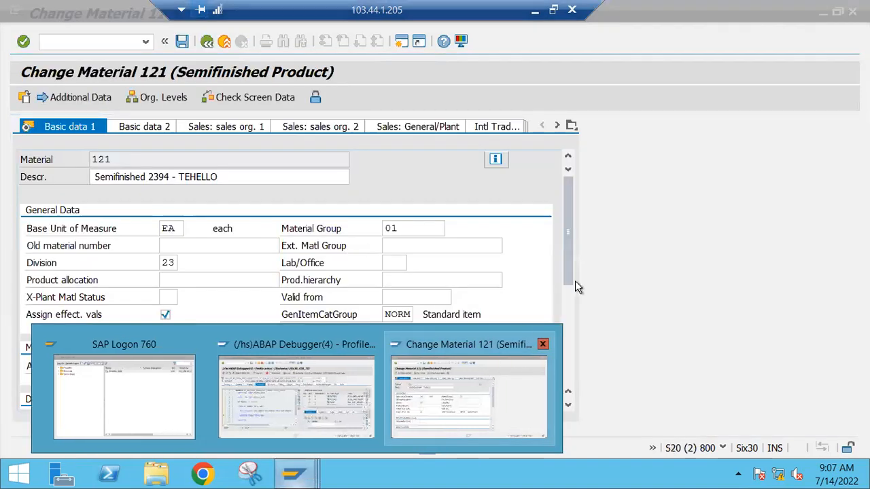
{"action": "left_click", "coordinate": [482, 367]}
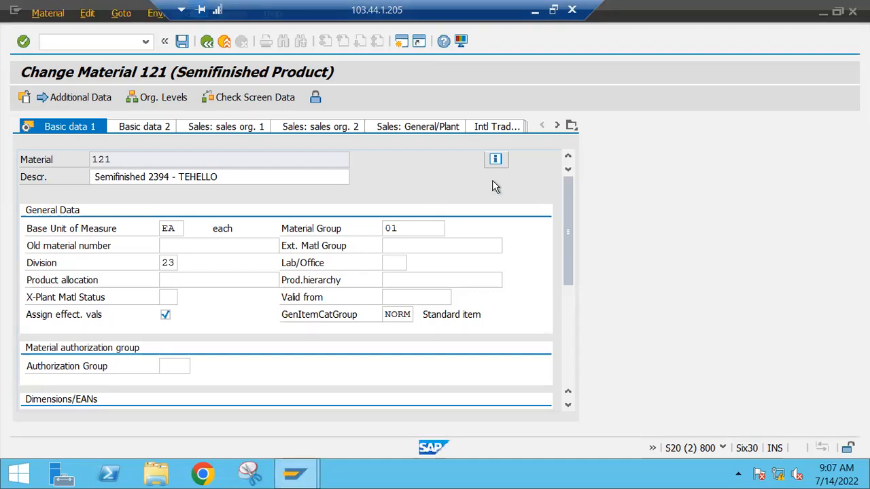
{"action": "left_click", "coordinate": [852, 12]}
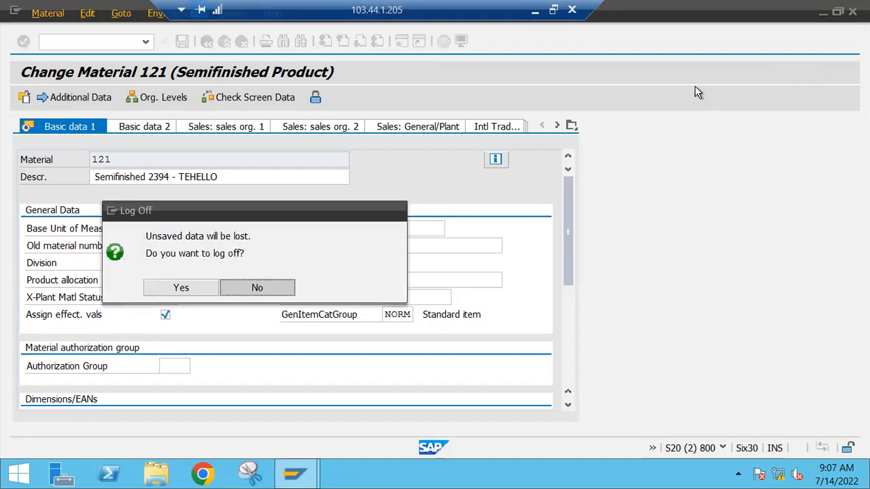
{"action": "left_click", "coordinate": [184, 288]}
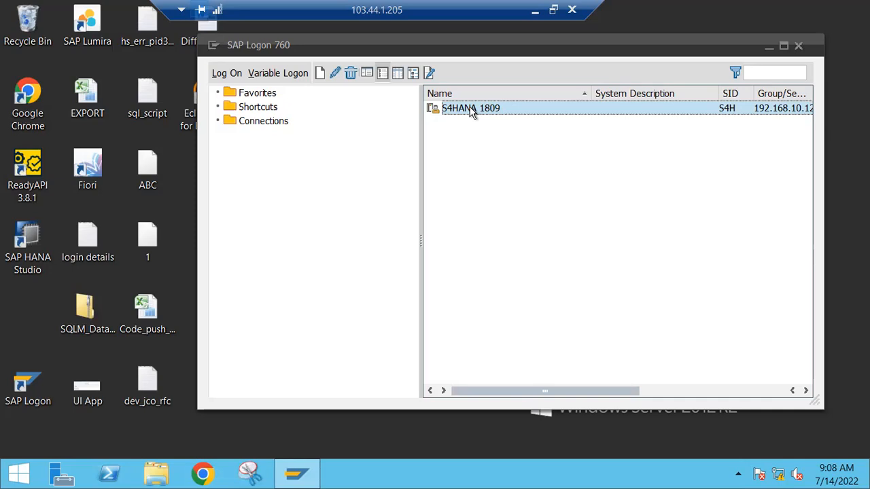
{"action": "double_click", "coordinate": [470, 107]}
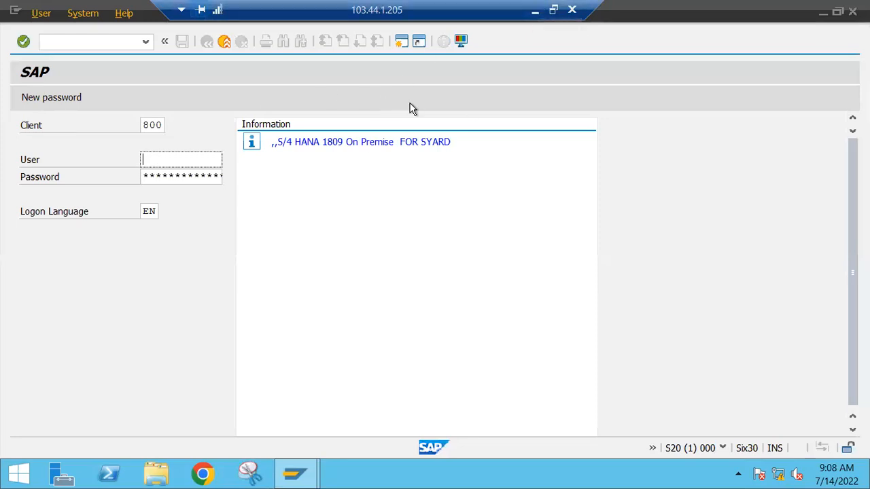
Step: Switch to the PowerPoint deck and highlight the agenda line Layer Aware Debugging on slide 8
{"action": "left_click", "coordinate": [534, 11]}
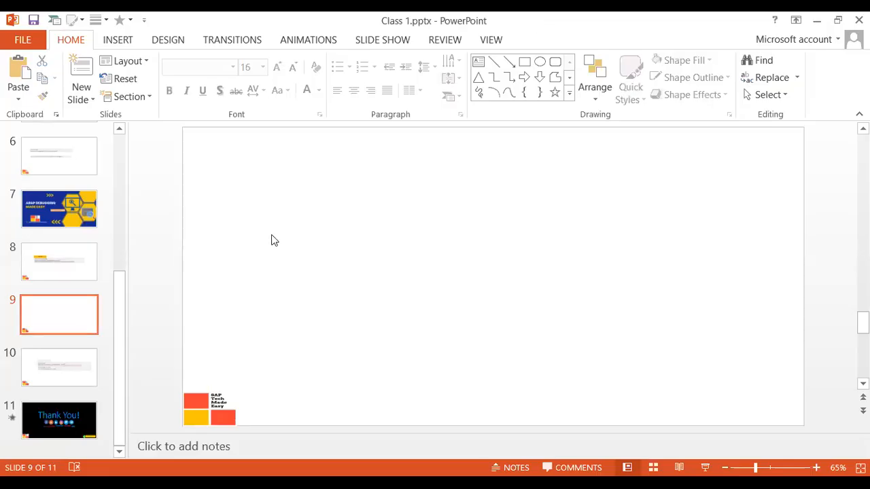
{"action": "left_click", "coordinate": [55, 259]}
{"action": "left_click_drag", "start_coordinate": [398, 253], "coordinate": [285, 253]}
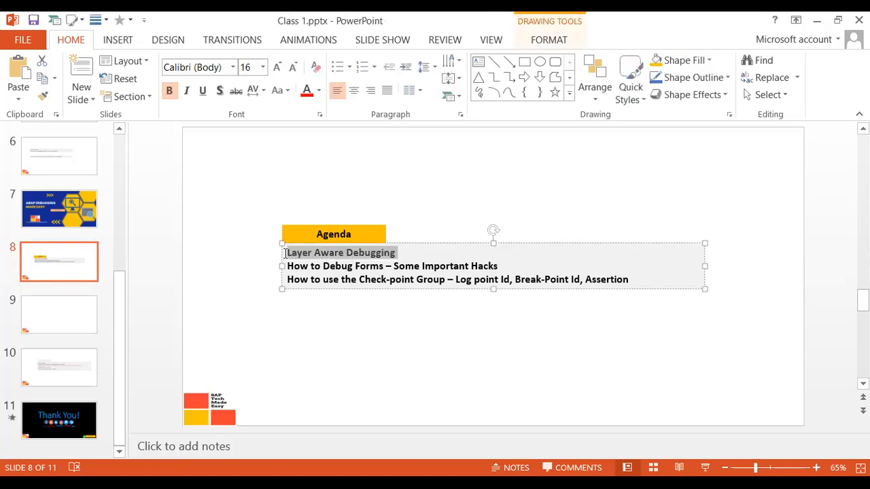
{"action": "left_click", "coordinate": [410, 252]}
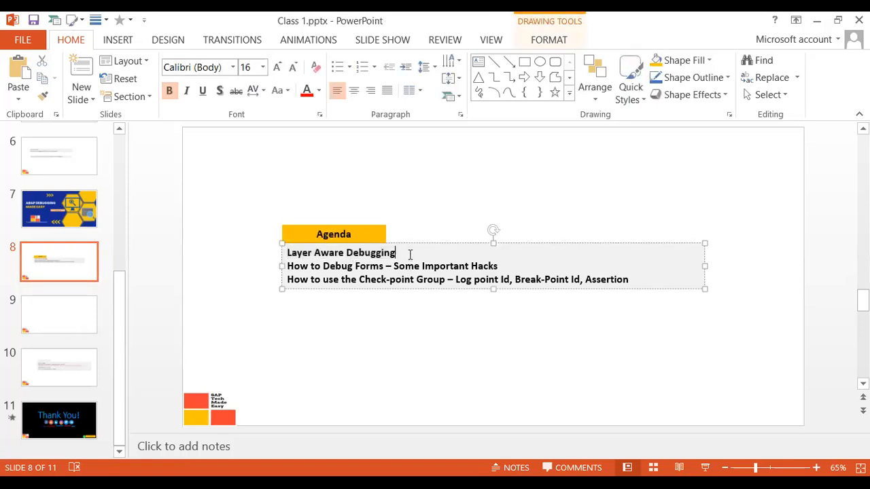